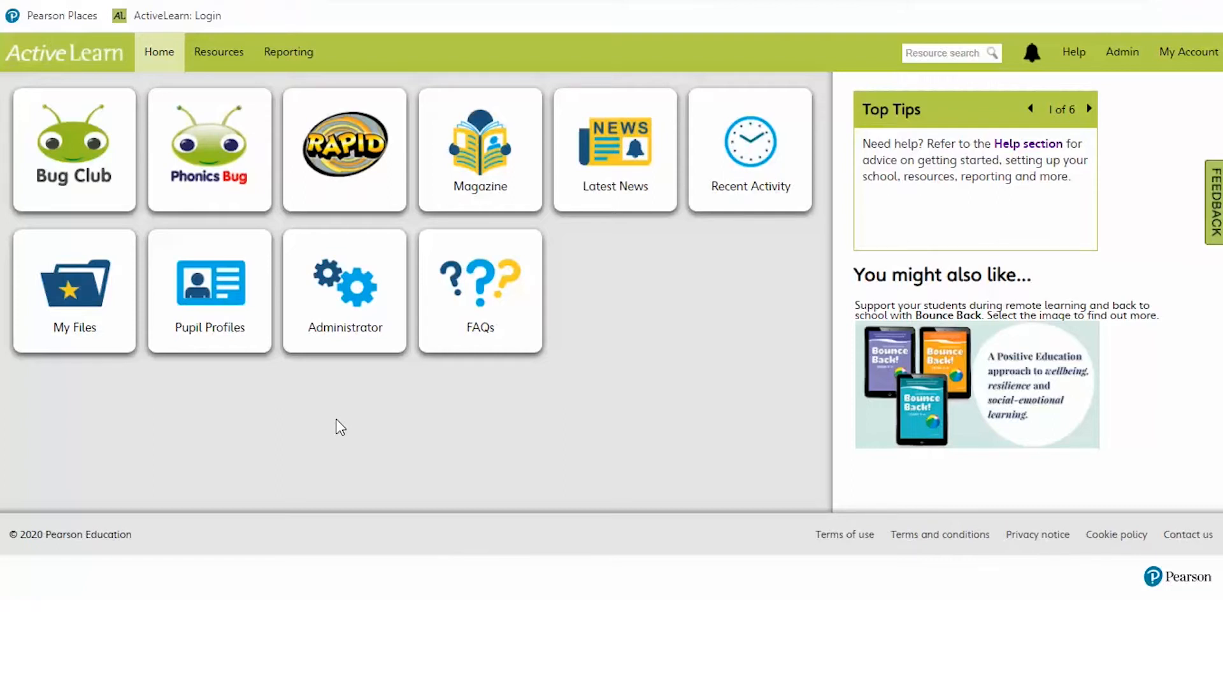
Open the Administrator area, which lists existing pupils Student A and Student B.
{"action": "left_click", "coordinate": [330, 314]}
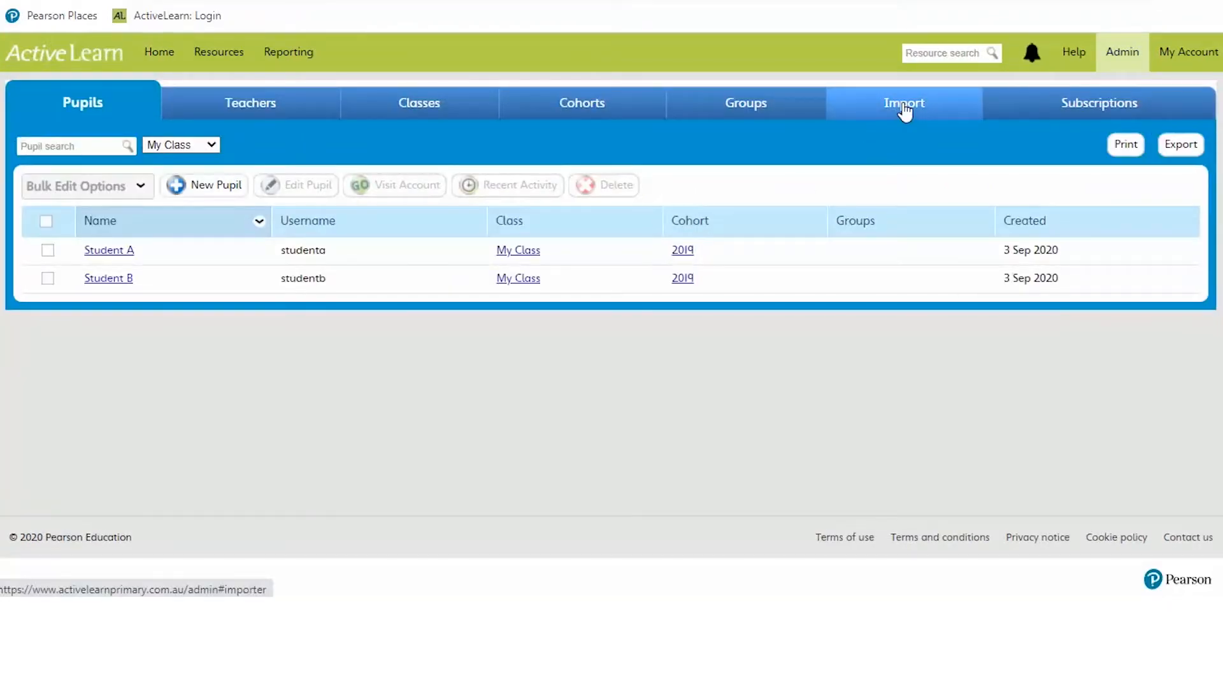
Go to the Import page, review the required fields, and download the pupil_spreadsheet.csv template.
{"action": "left_click", "coordinate": [905, 108]}
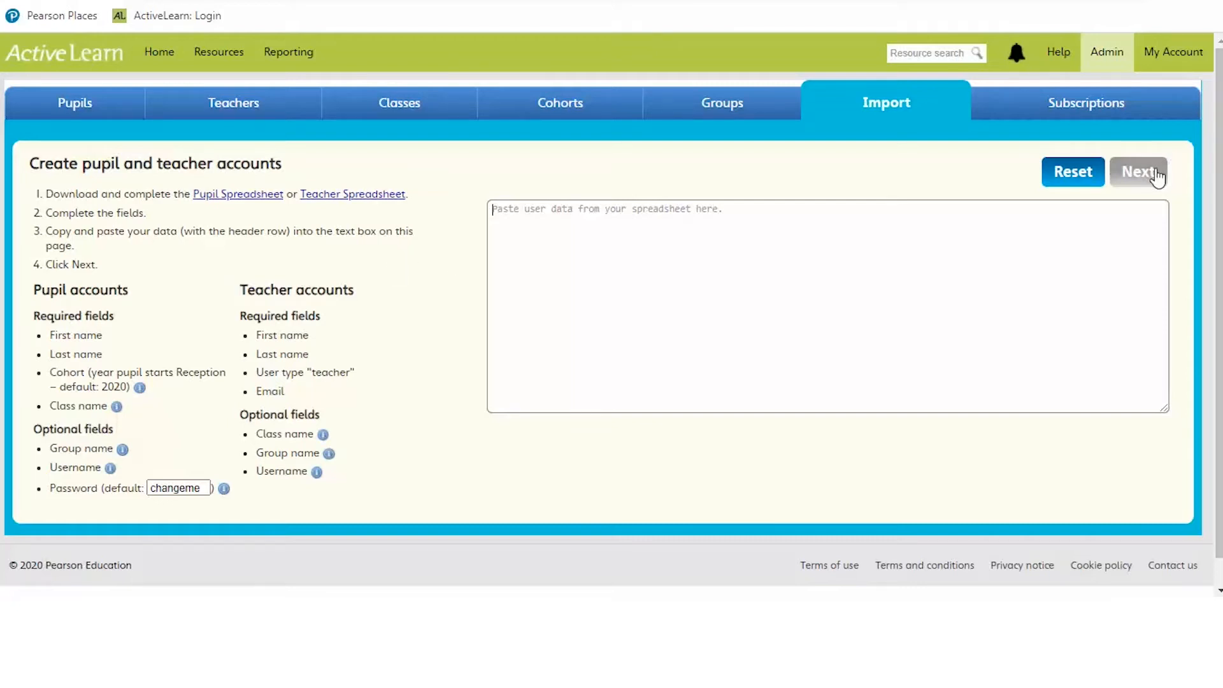
{"action": "mouse_move", "coordinate": [79, 382]}
{"action": "mouse_move", "coordinate": [96, 504]}
{"action": "mouse_move", "coordinate": [281, 454]}
{"action": "left_click", "coordinate": [226, 202]}
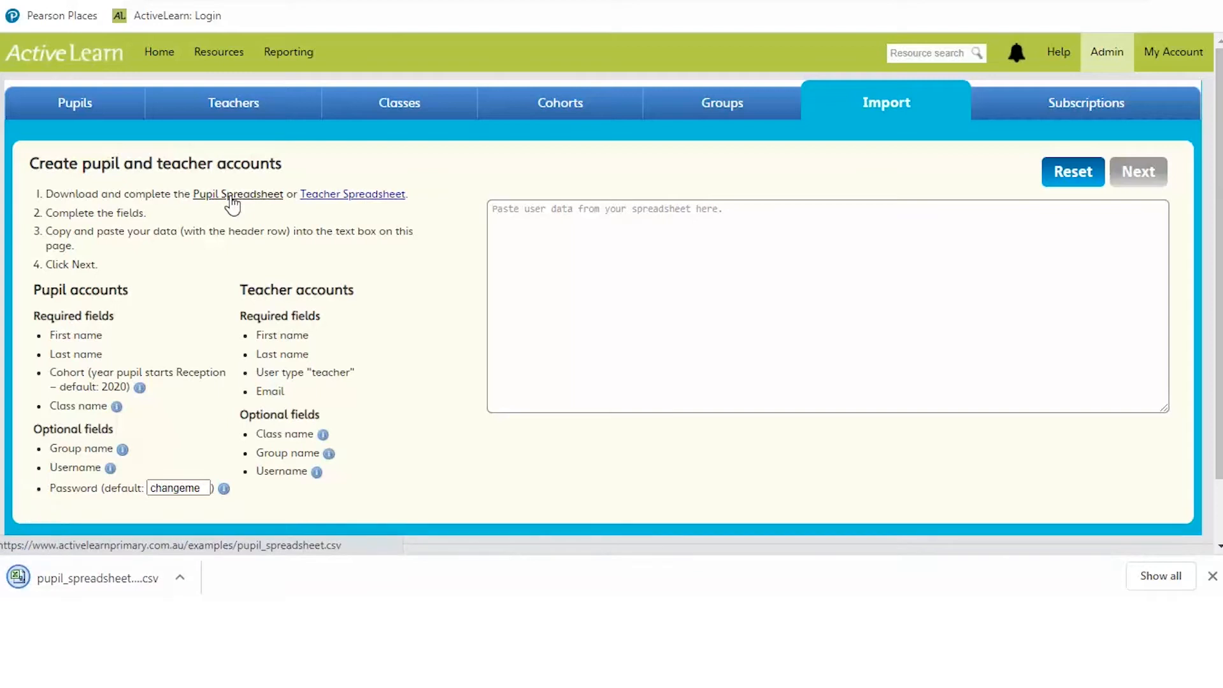
Open the downloaded pupil_spreadsheet.csv in Excel and delete its sample pupil row.
{"action": "left_click", "coordinate": [61, 583]}
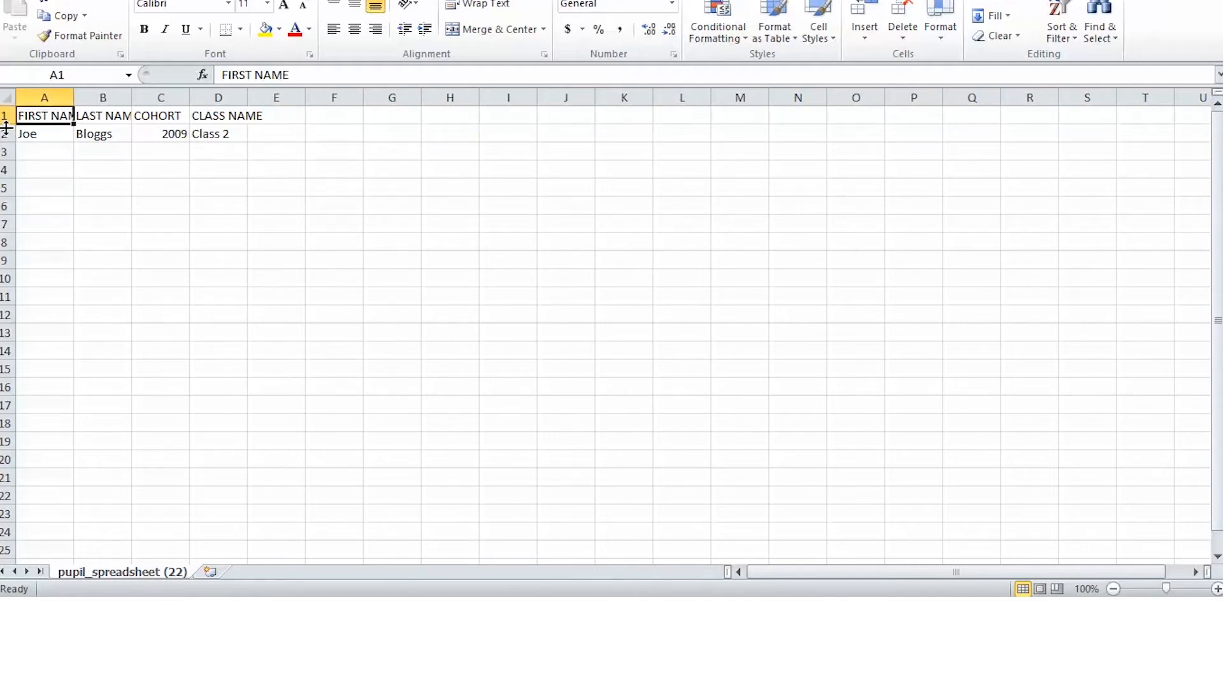
{"action": "left_click", "coordinate": [4, 132]}
{"action": "key", "text": "Delete"}
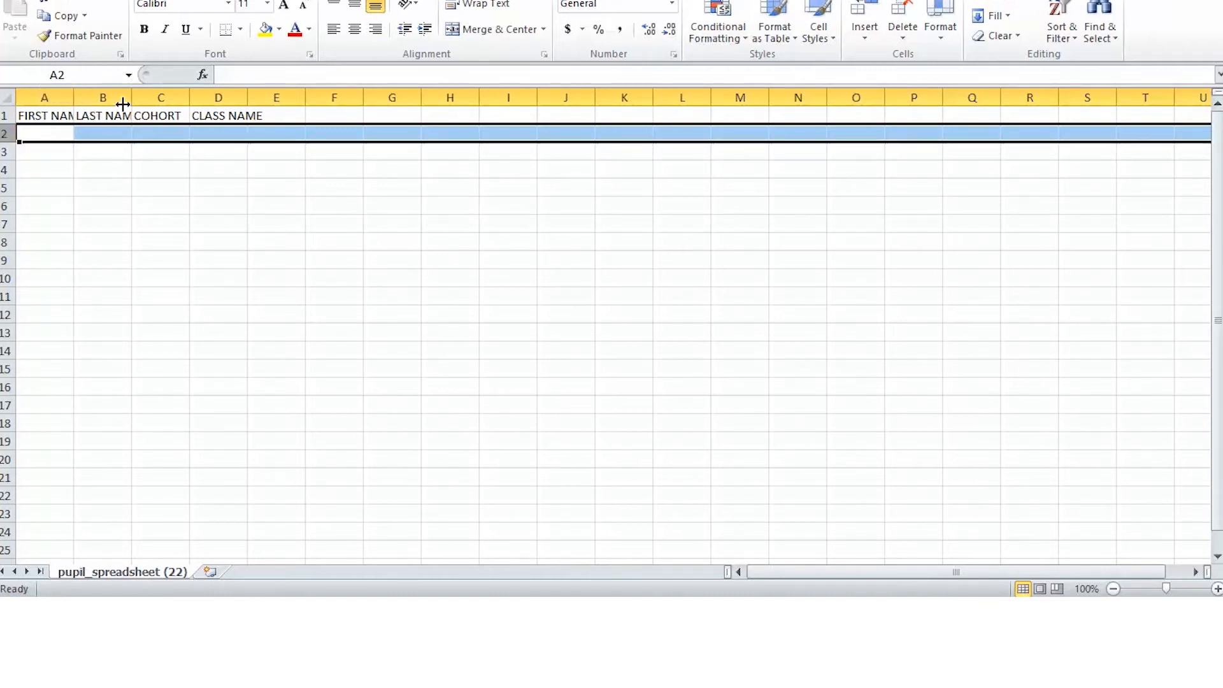
Inspect the COHORT and CLASS NAME headings, then close the template without saving.
{"action": "left_click", "coordinate": [171, 114]}
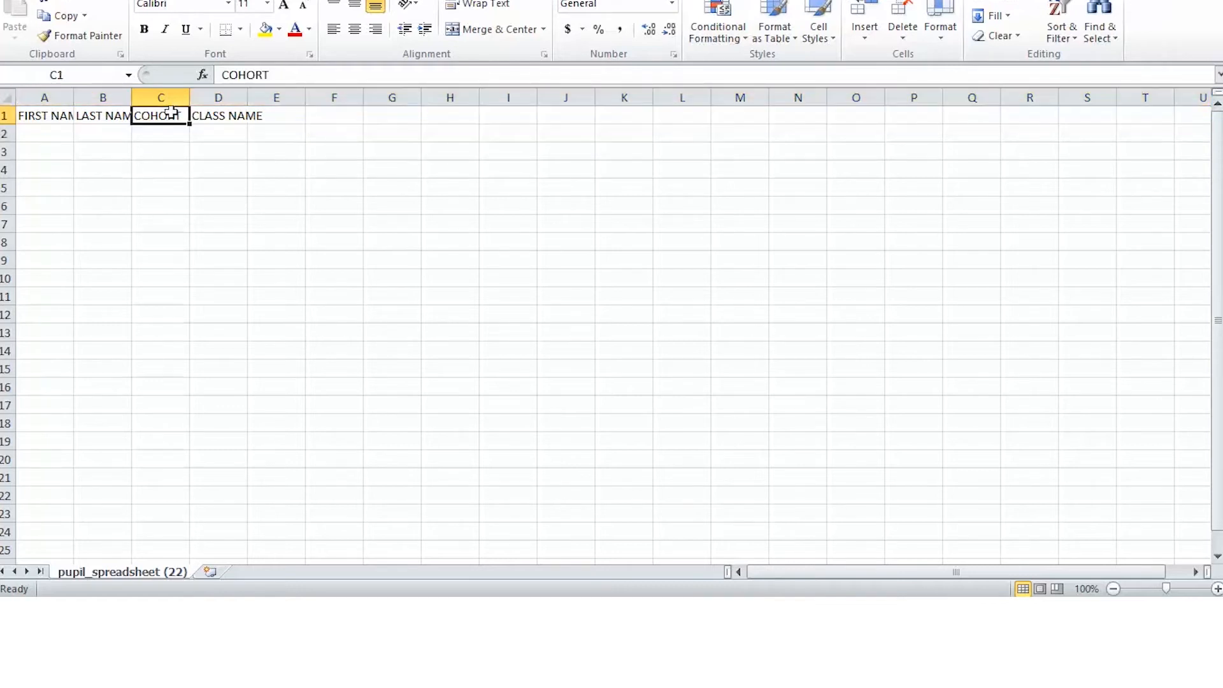
{"action": "left_click", "coordinate": [212, 116]}
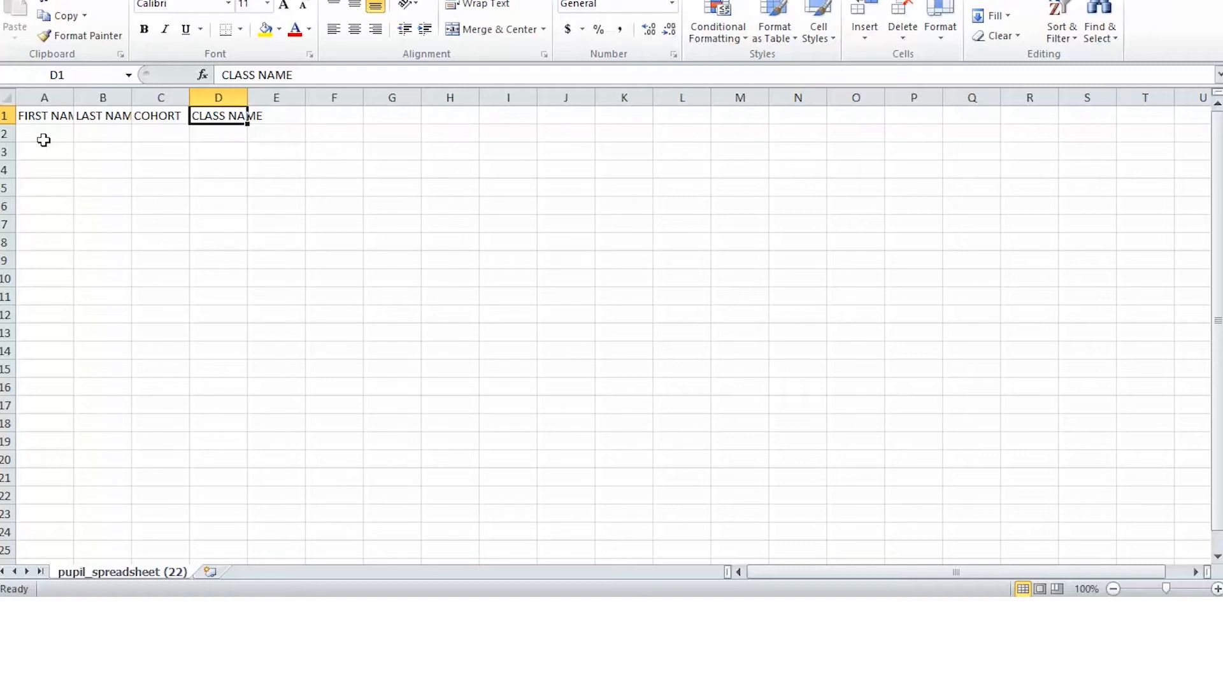
{"action": "left_click", "coordinate": [145, 116]}
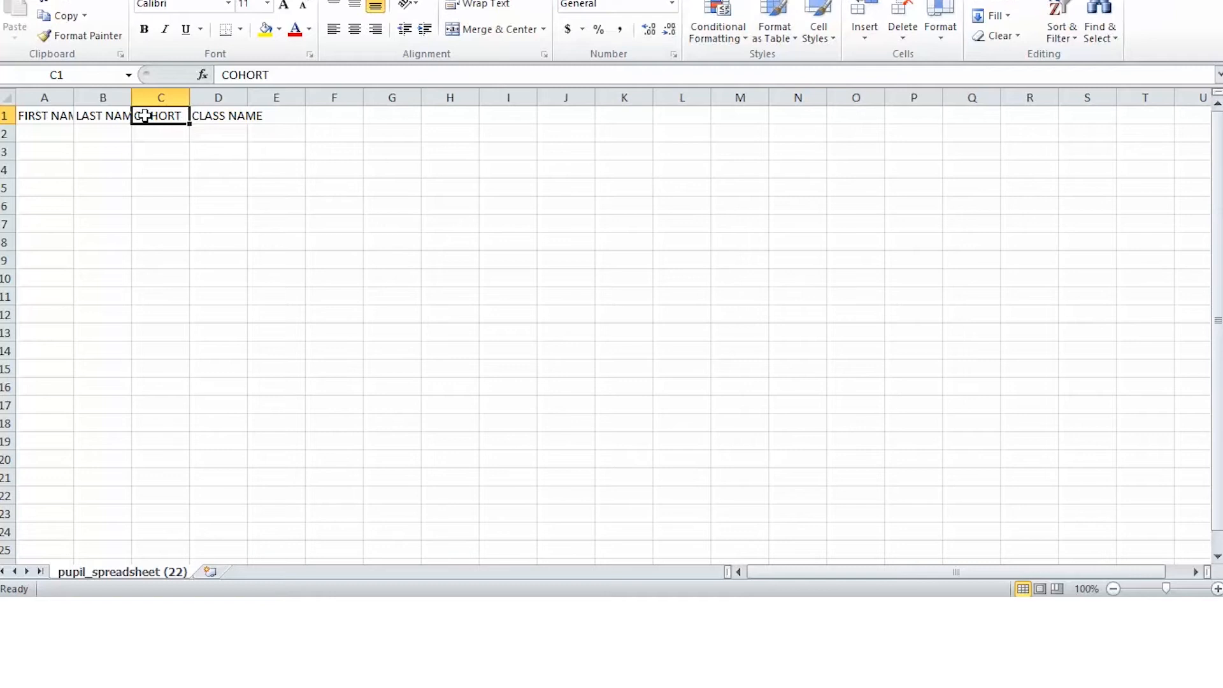
{"action": "left_click", "coordinate": [208, 123]}
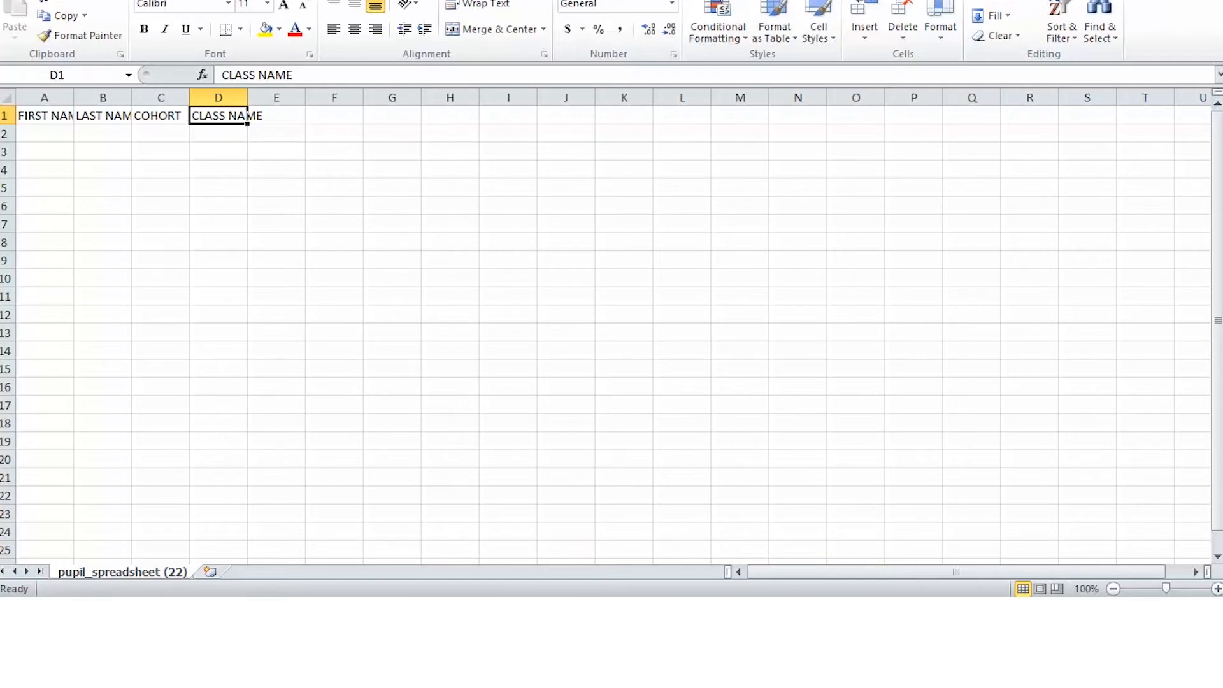
{"action": "key", "text": "ctrl+w"}
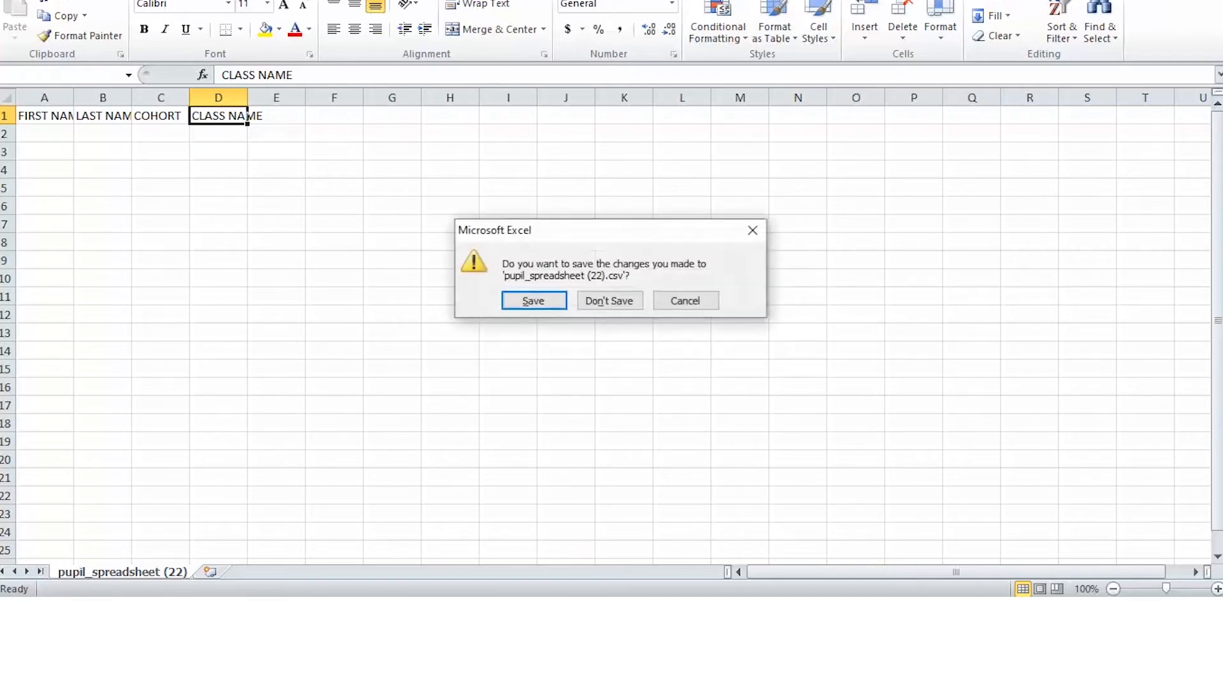
{"action": "left_click", "coordinate": [619, 298]}
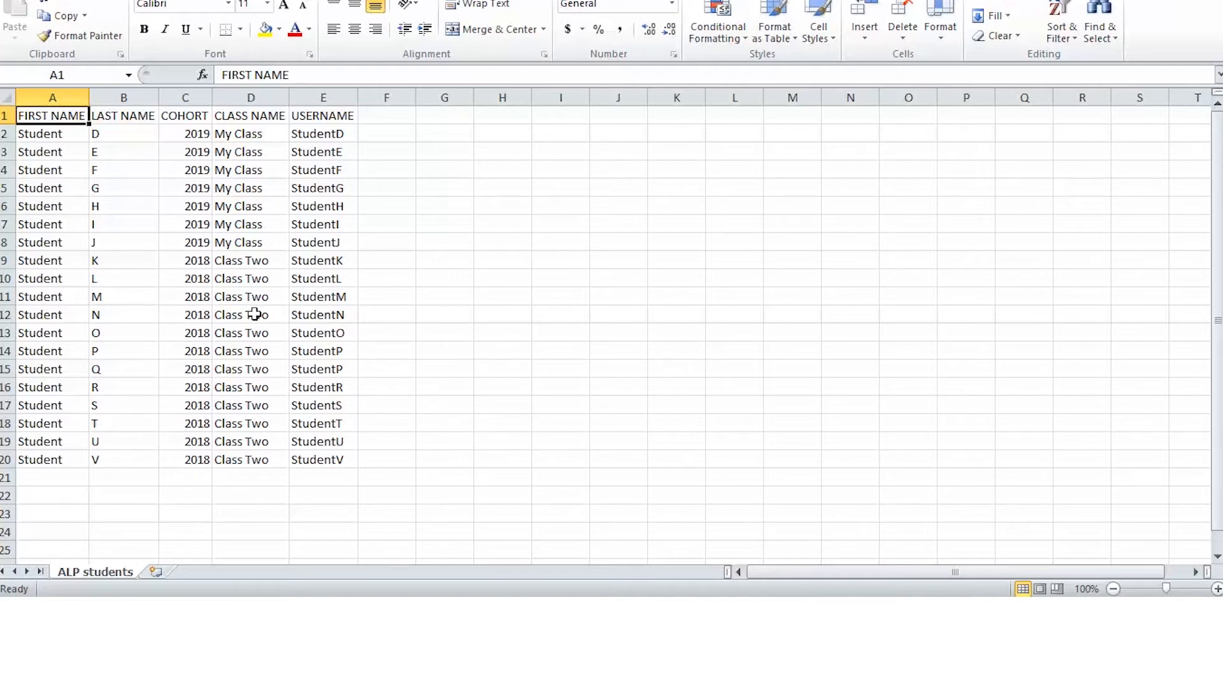
{"action": "left_click", "coordinate": [325, 116]}
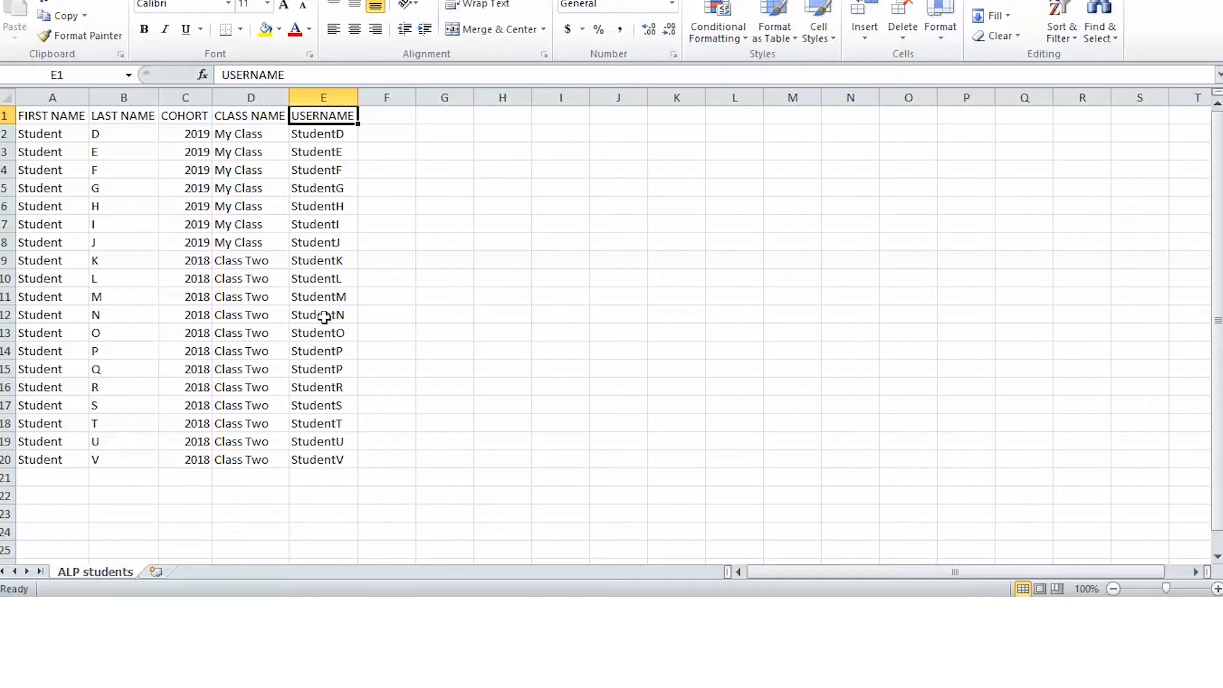
{"action": "left_click_drag", "start_coordinate": [324, 346], "coordinate": [325, 369]}
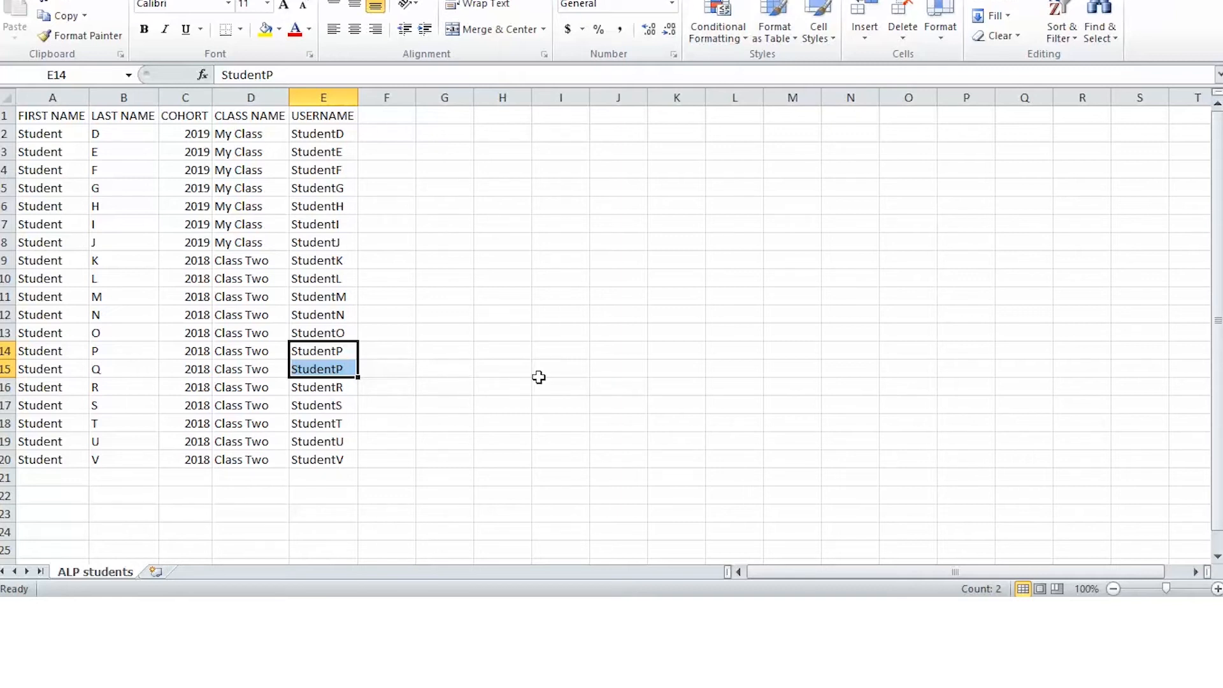
Replace the Import page's default pupil password with a new default password.
{"action": "left_click", "coordinate": [293, 611]}
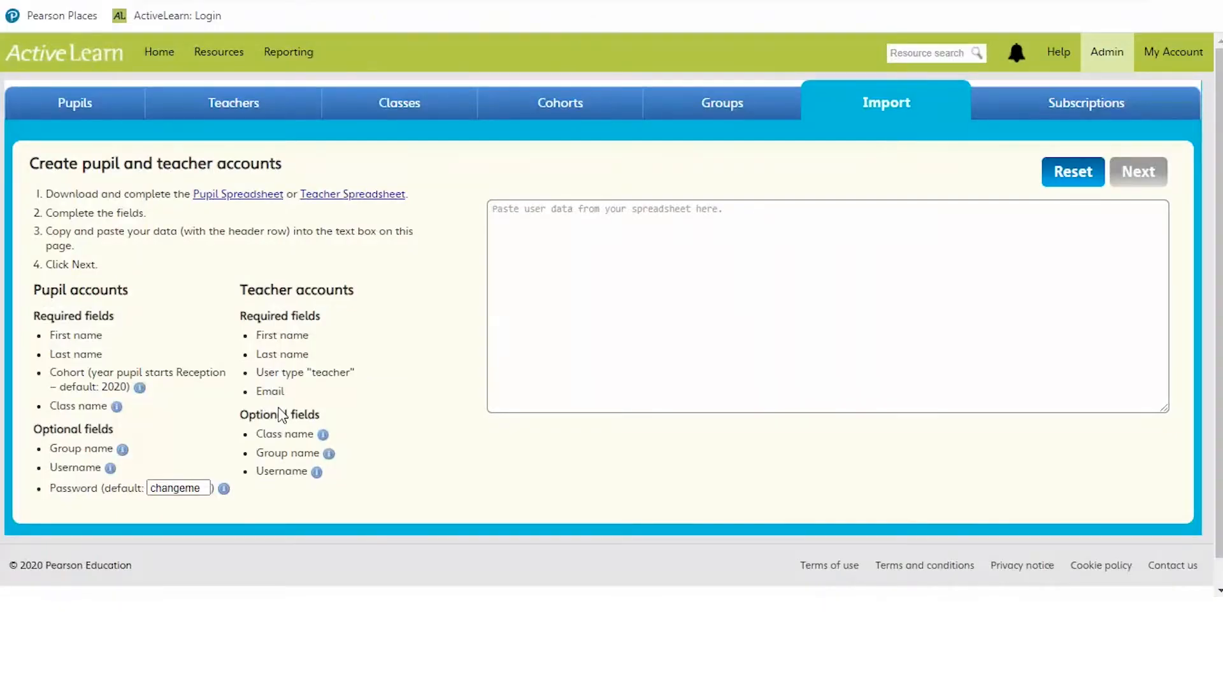
{"action": "double_click", "coordinate": [179, 484]}
{"action": "type", "text": "bugclub"}
{"action": "key", "text": "alt+Tab"}
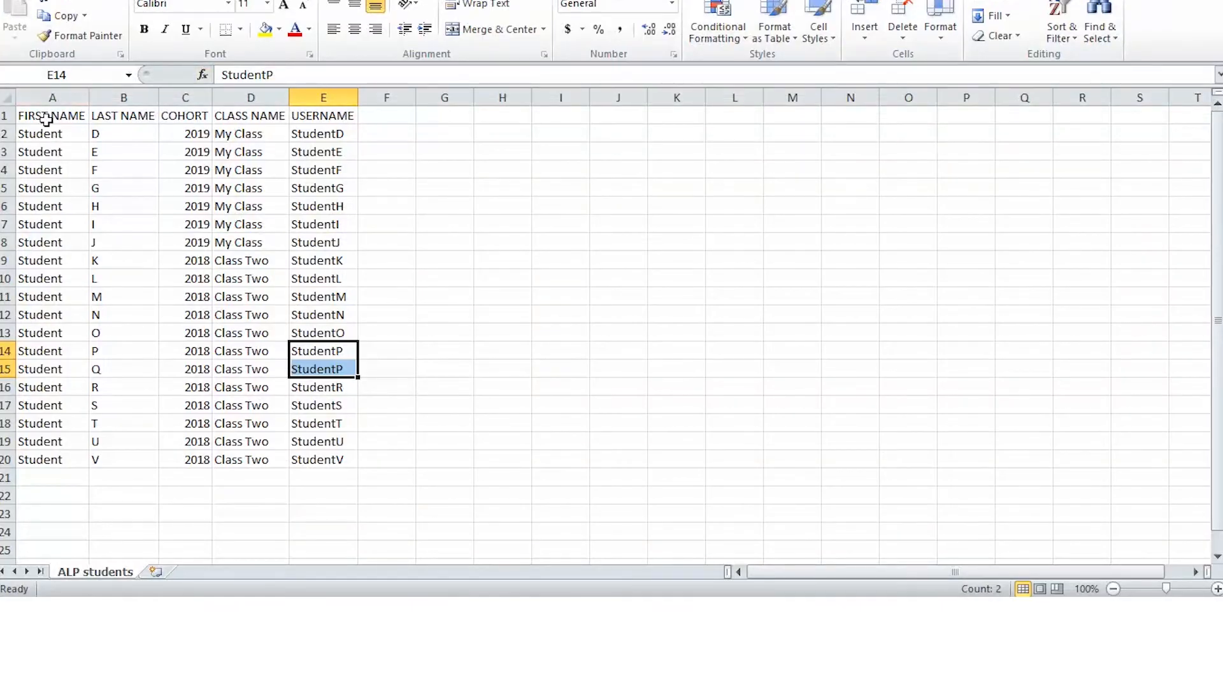
Copy the ALP students table A1:E20, header row included, for pasting into ActiveLearn.
{"action": "left_click", "coordinate": [53, 117]}
{"action": "left_click_drag", "start_coordinate": [53, 117], "coordinate": [333, 455]}
{"action": "right_click", "coordinate": [242, 328]}
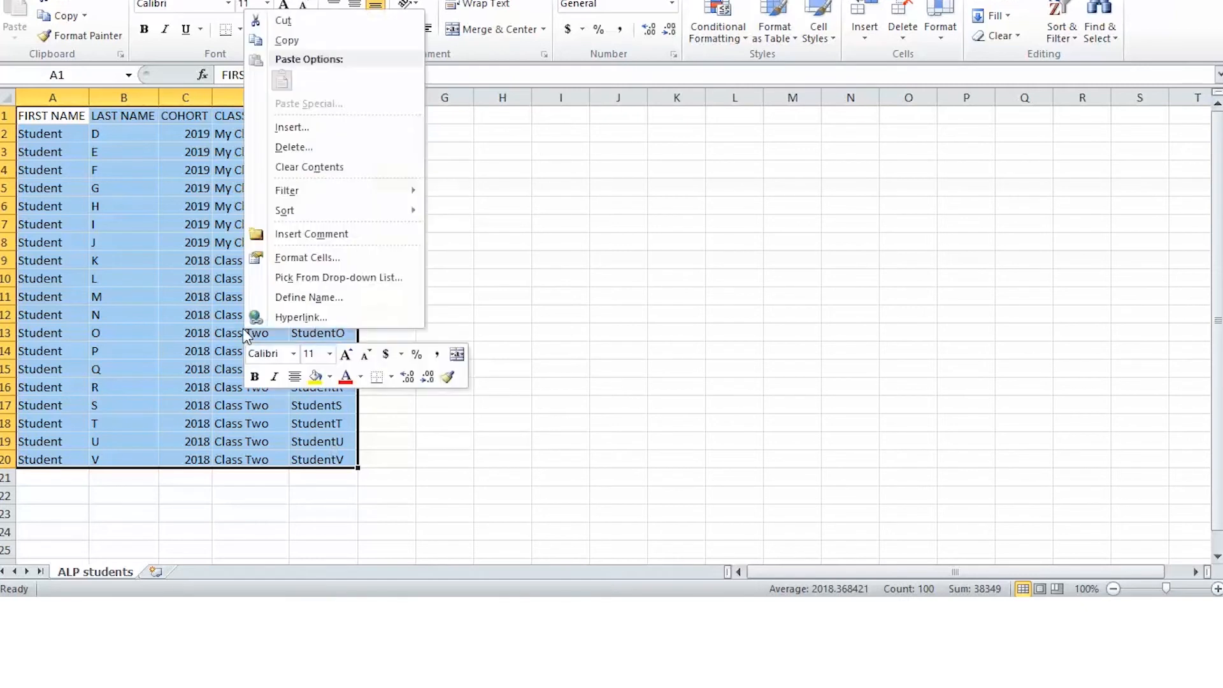
{"action": "left_click", "coordinate": [299, 39]}
{"action": "key", "text": "alt+Tab"}
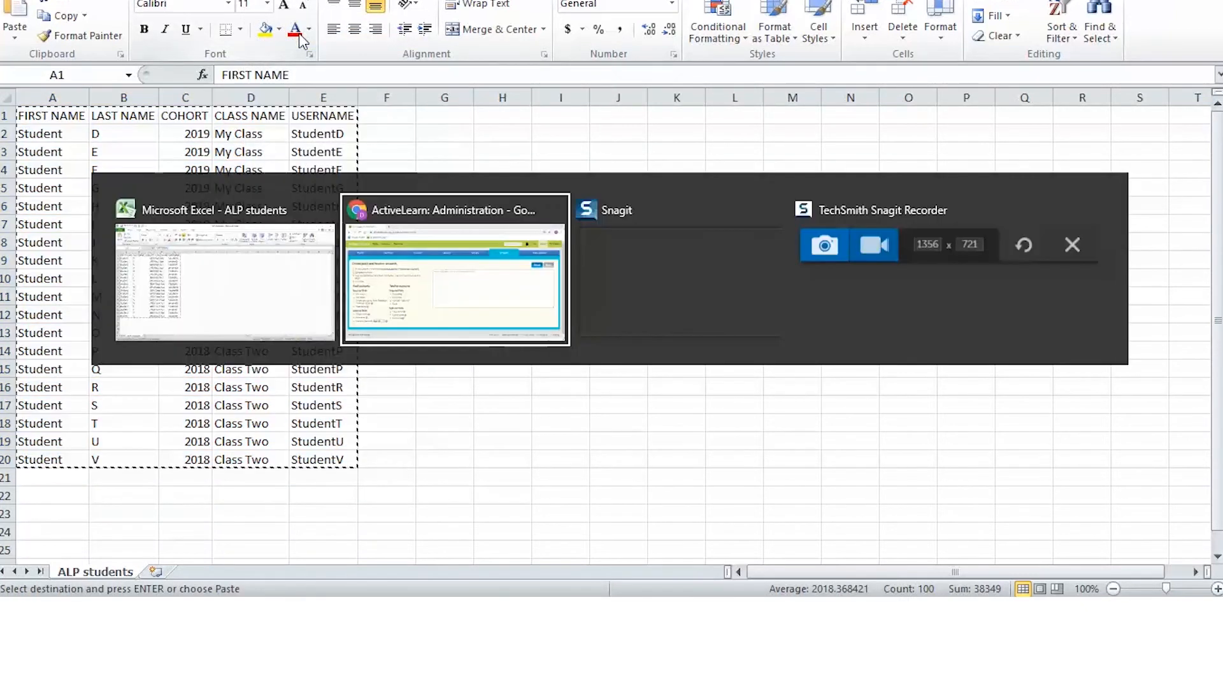
{"action": "left_click", "coordinate": [563, 295]}
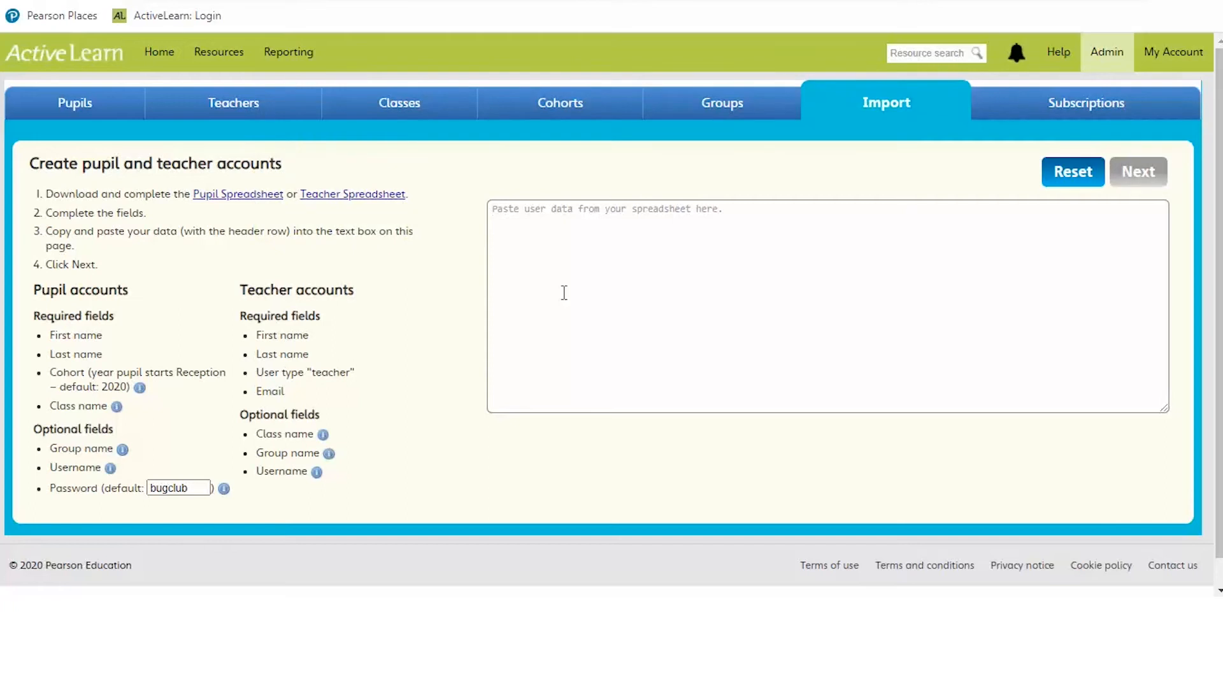
Paste the copied pupil rows into the import box and submit them for checking.
{"action": "right_click", "coordinate": [564, 296]}
{"action": "left_click", "coordinate": [621, 436]}
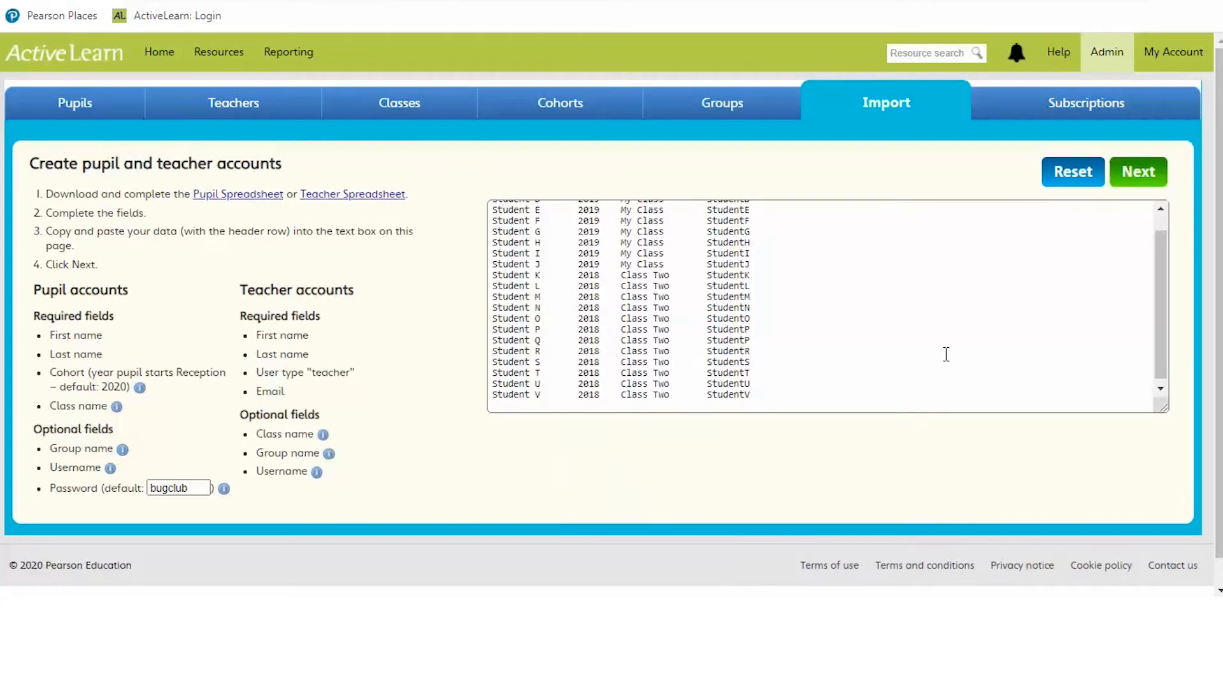
{"action": "left_click", "coordinate": [1146, 180]}
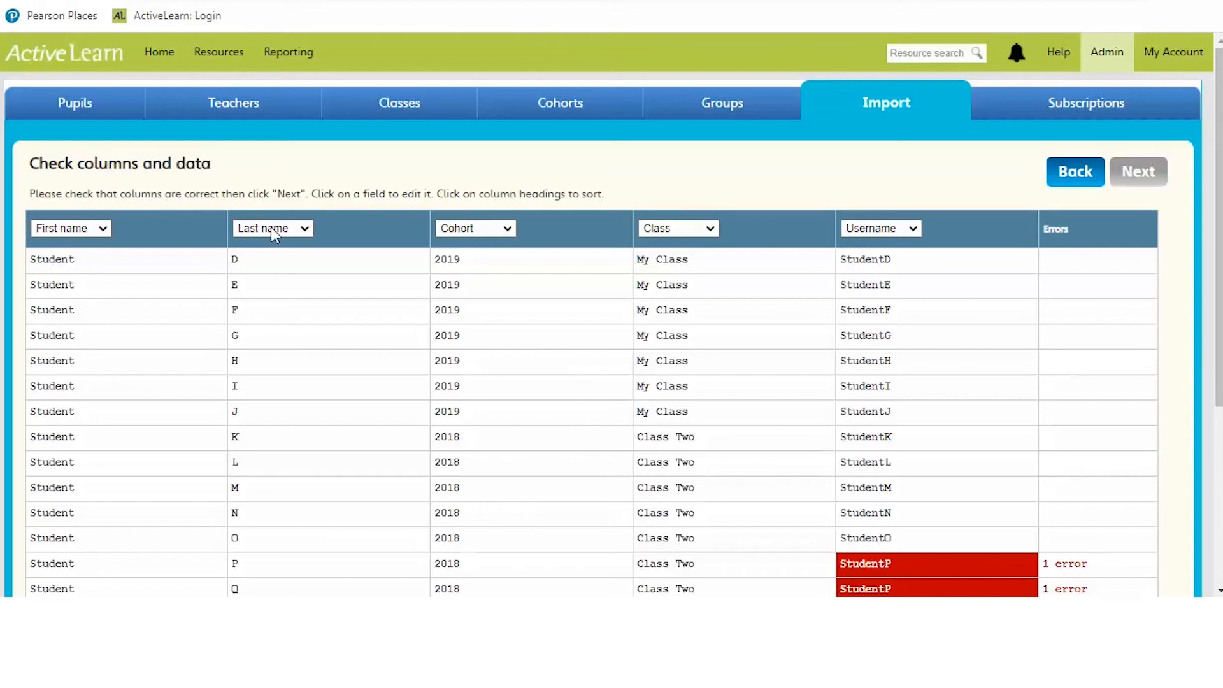
Keep the column mapped as Last name and correct pupil Q's duplicate username to StudentQ.
{"action": "left_click", "coordinate": [303, 228]}
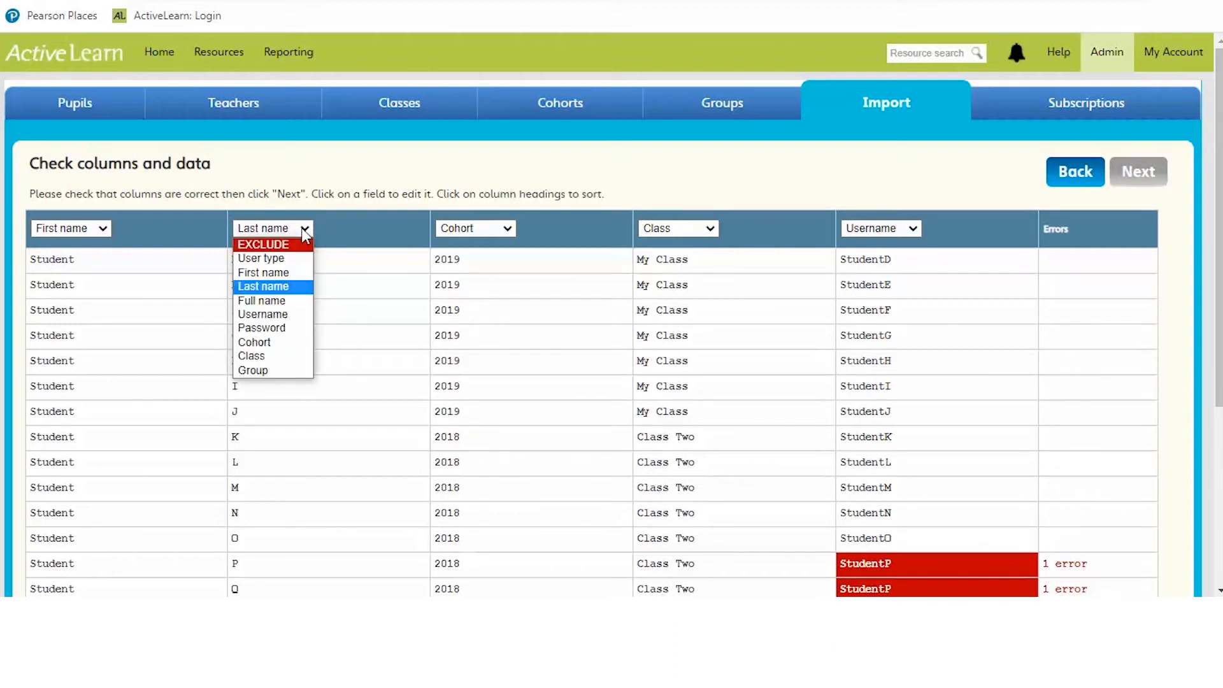
{"action": "left_click", "coordinate": [277, 288]}
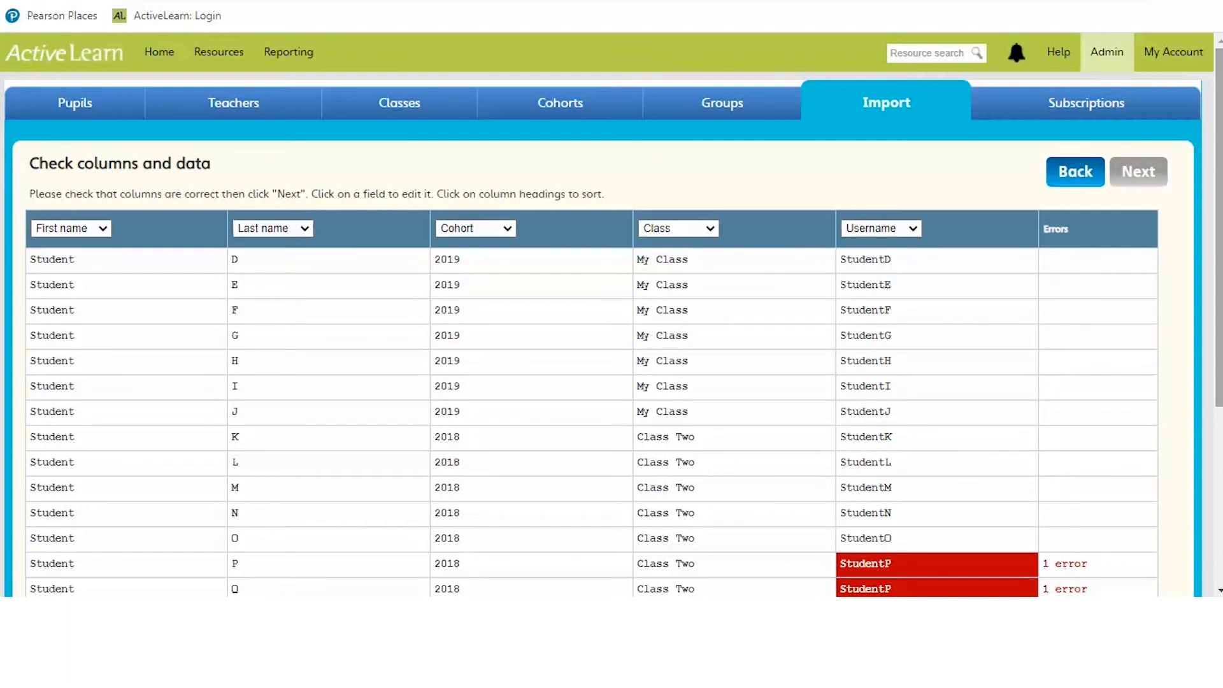
{"action": "scroll", "coordinate": [938, 312], "scroll_direction": "down", "scroll_amount": 5}
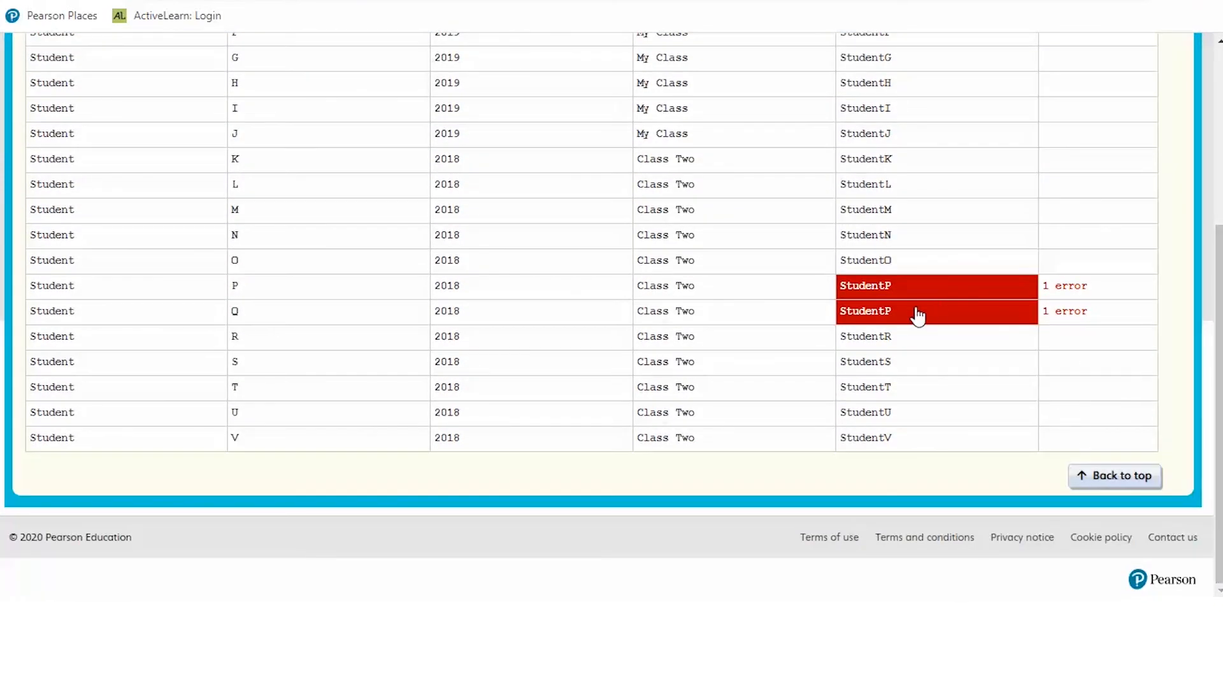
{"action": "mouse_move", "coordinate": [917, 315]}
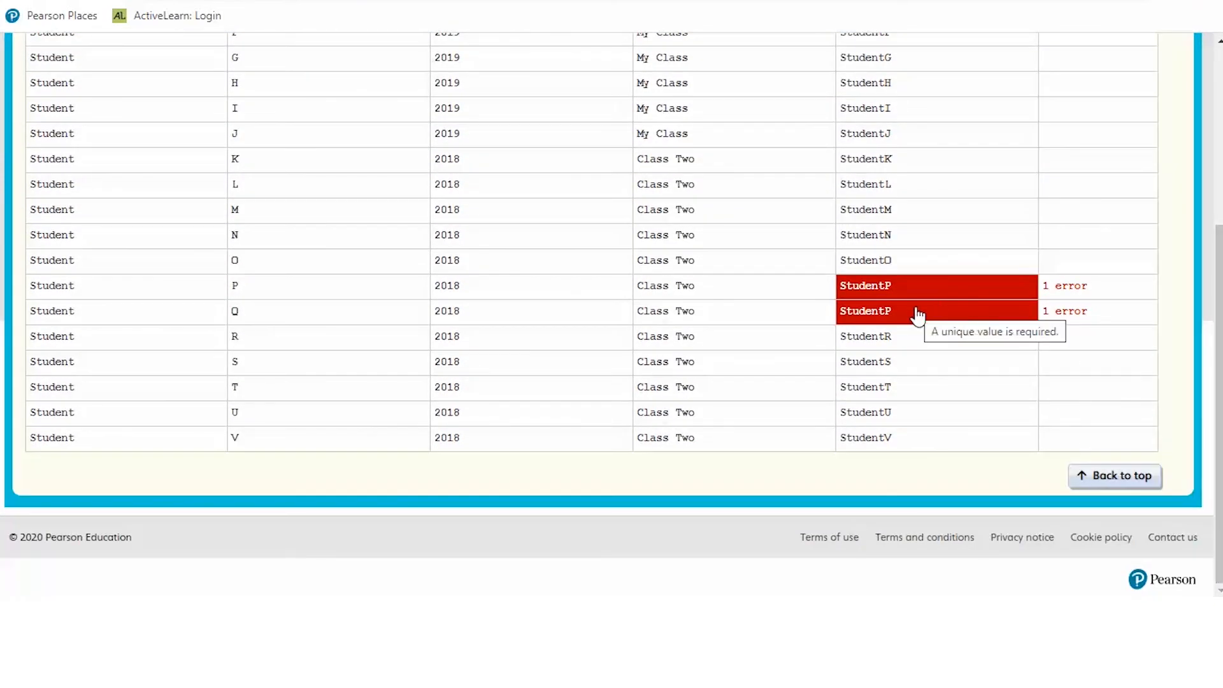
{"action": "left_click", "coordinate": [886, 316]}
{"action": "key", "text": "BackSpace"}
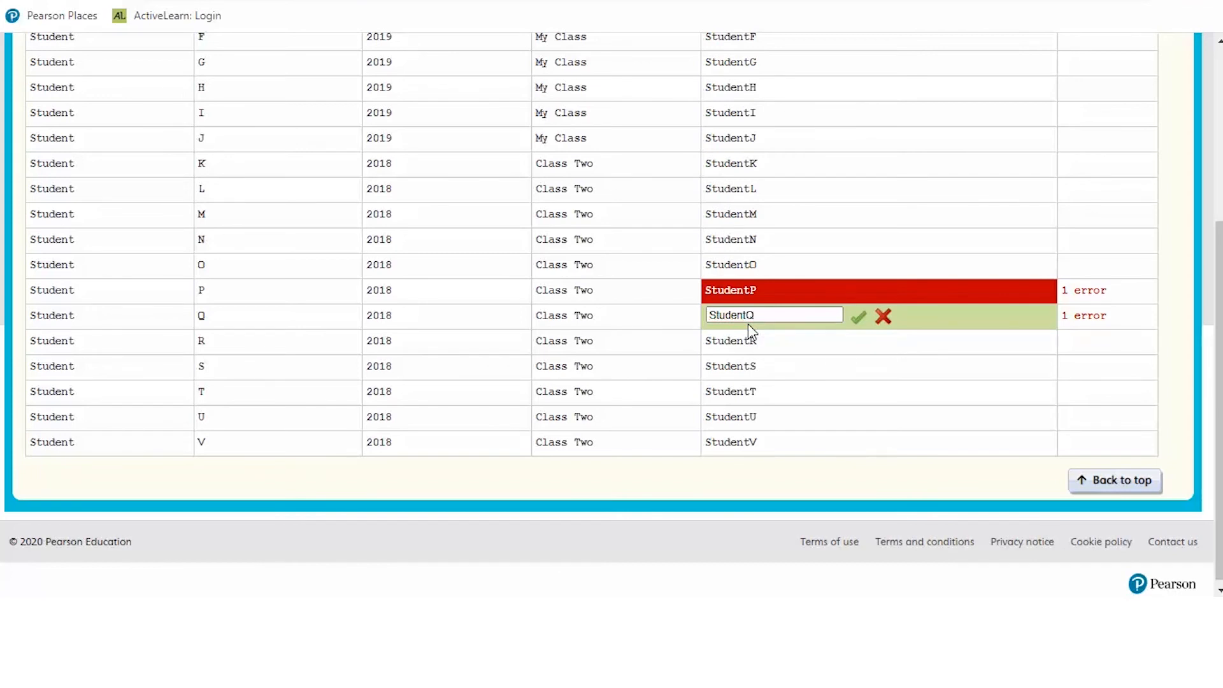
{"action": "left_click", "coordinate": [860, 318]}
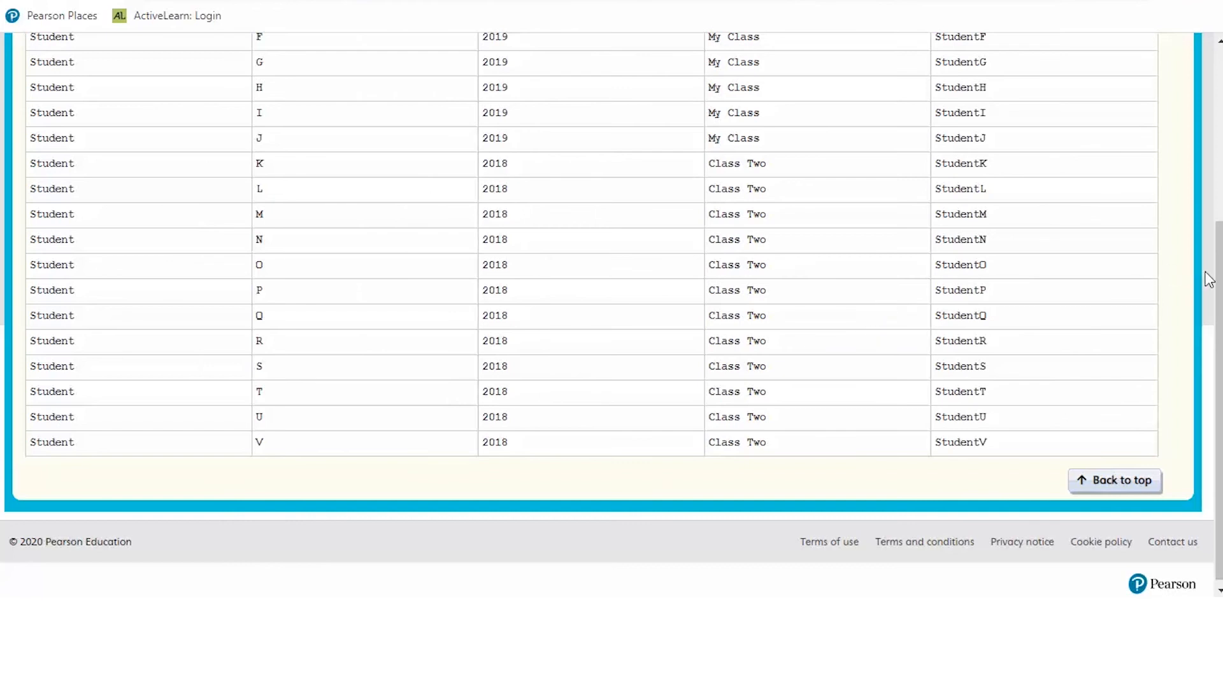
{"action": "left_click_drag", "start_coordinate": [1221, 281], "coordinate": [1221, 160]}
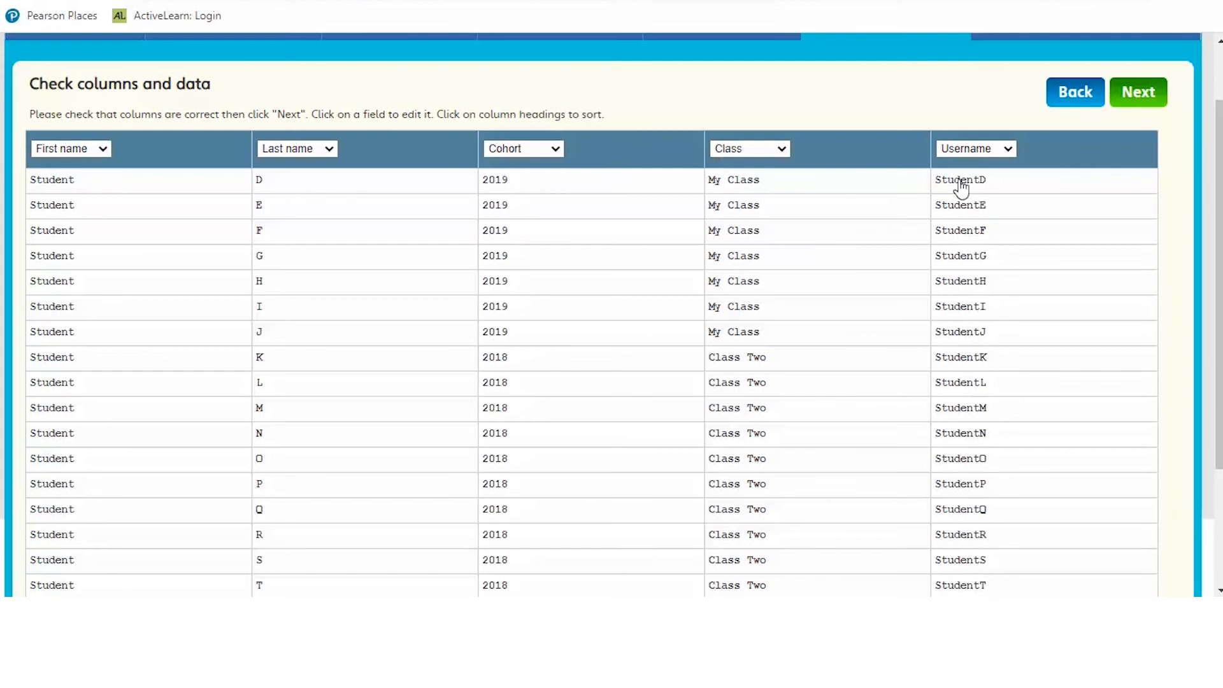
Move past the checked data and confirm creating Class Two and cohort 2018.
{"action": "left_click", "coordinate": [1132, 88]}
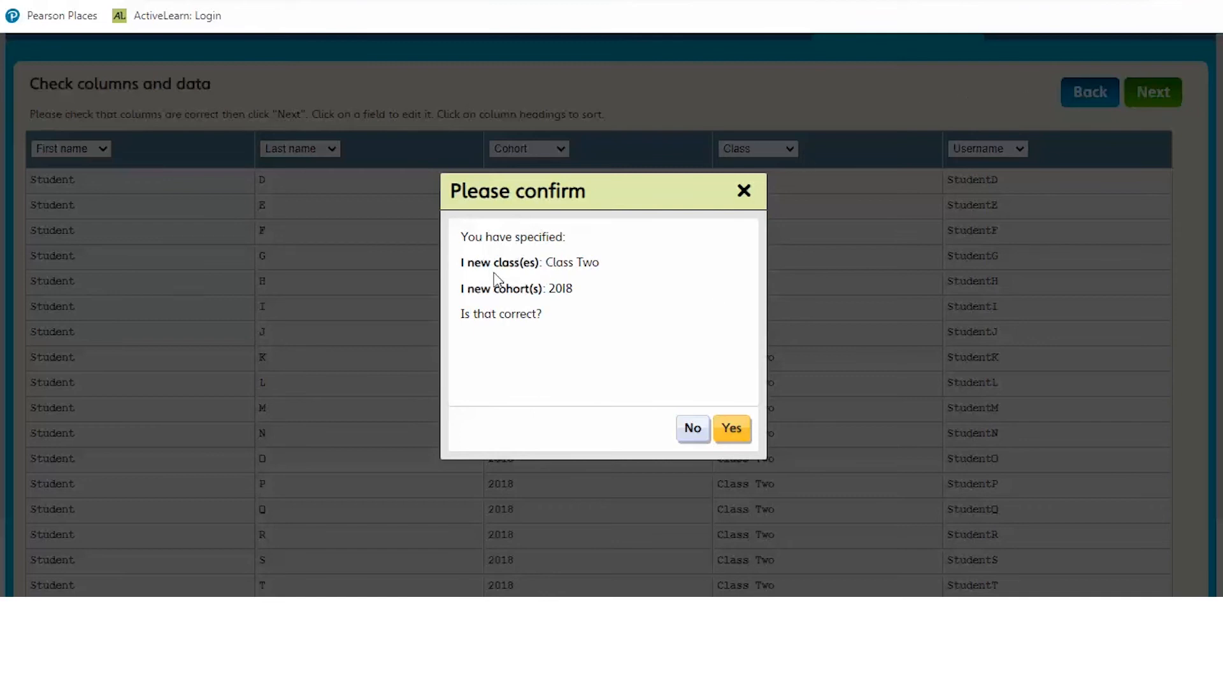
{"action": "left_click", "coordinate": [732, 430]}
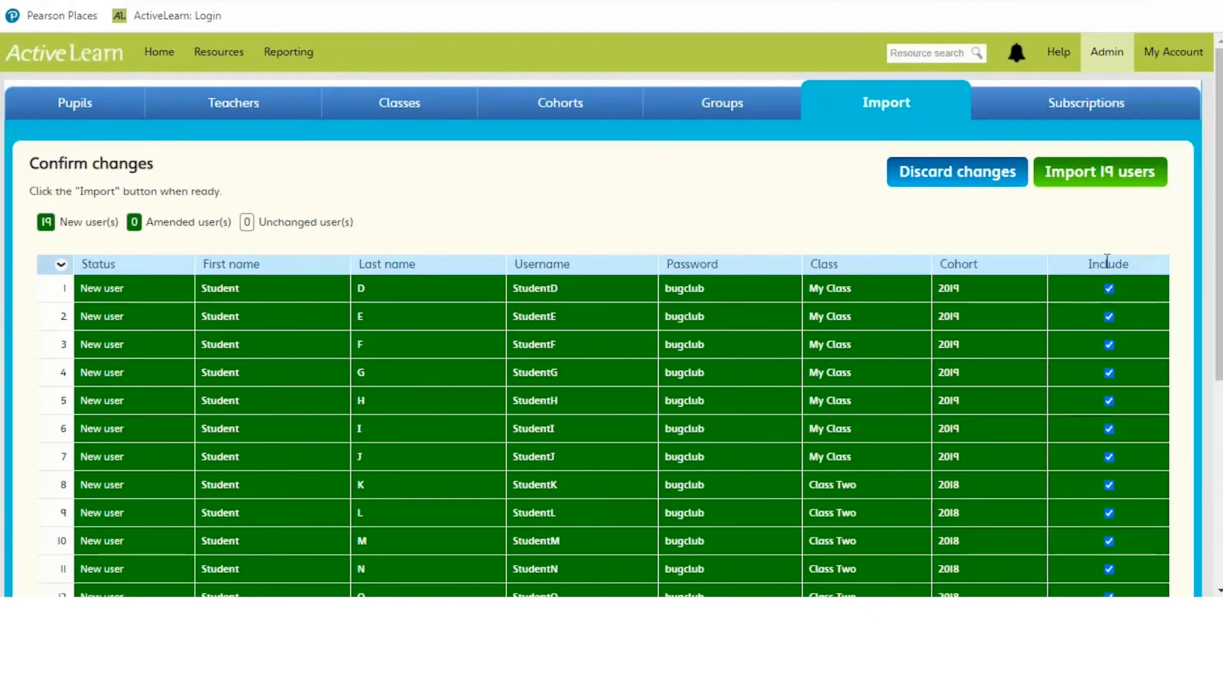
Start importing the 19 users, confirm with the teacher's account password, and run the import.
{"action": "left_click", "coordinate": [1104, 185]}
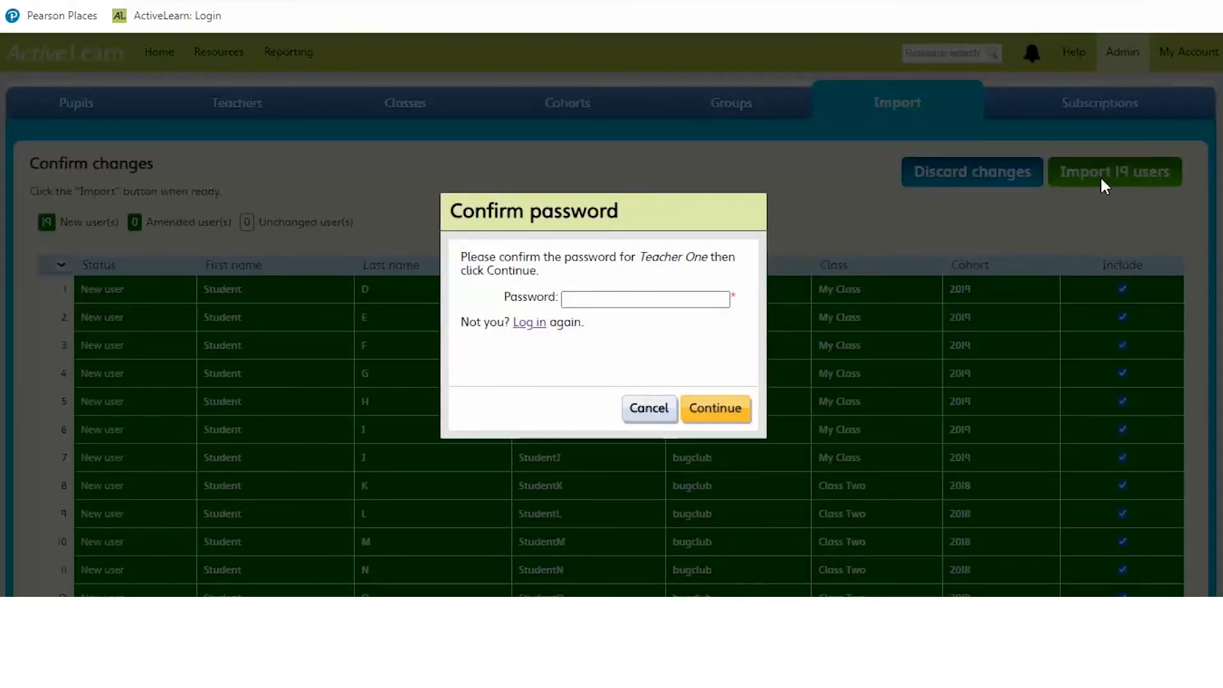
{"action": "left_click", "coordinate": [603, 294]}
{"action": "type", "text": "••••••••"}
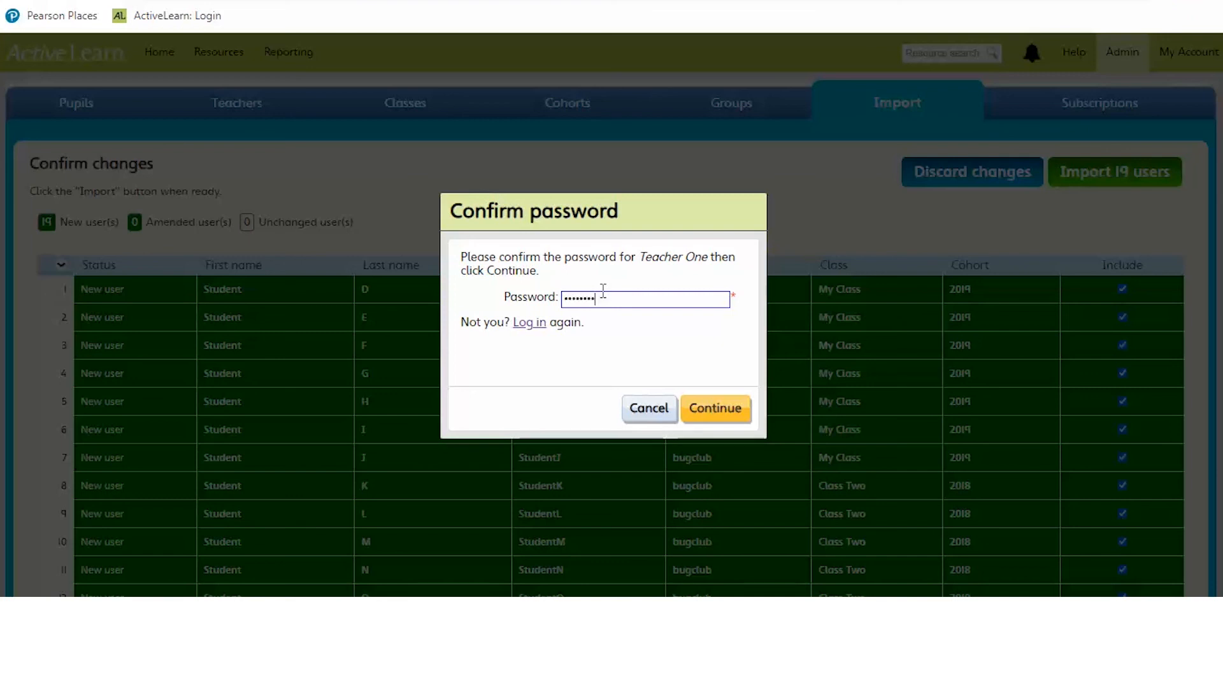
{"action": "left_click", "coordinate": [724, 407]}
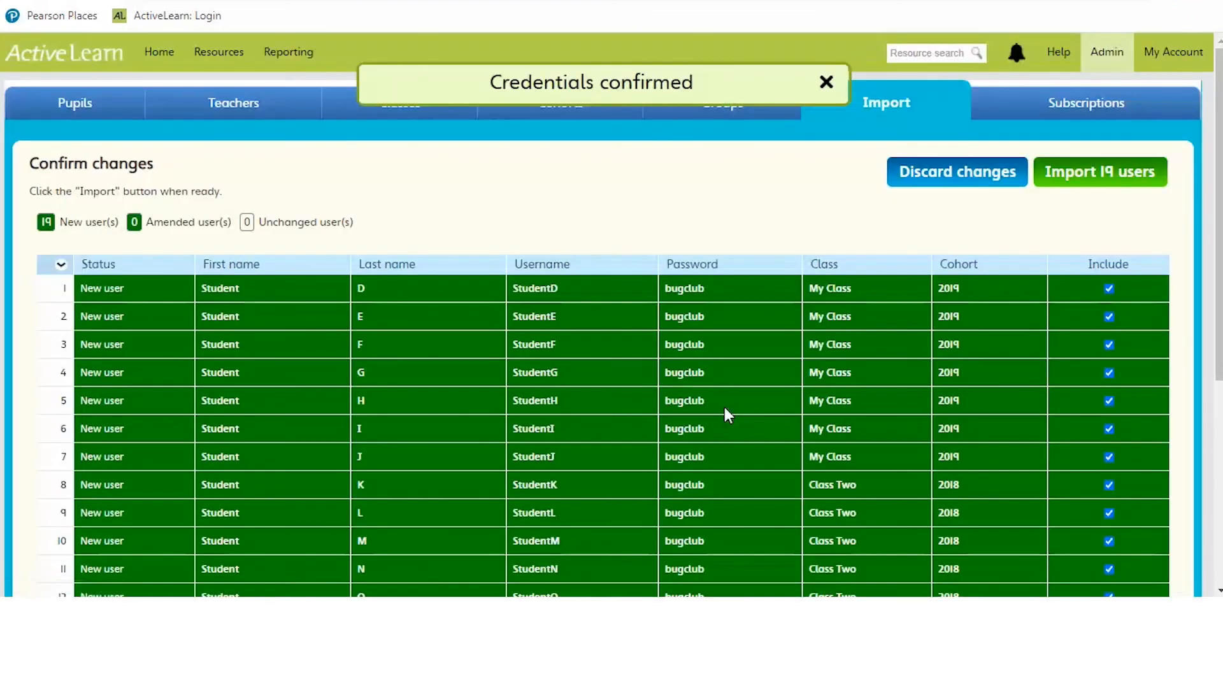
{"action": "left_click", "coordinate": [1121, 169]}
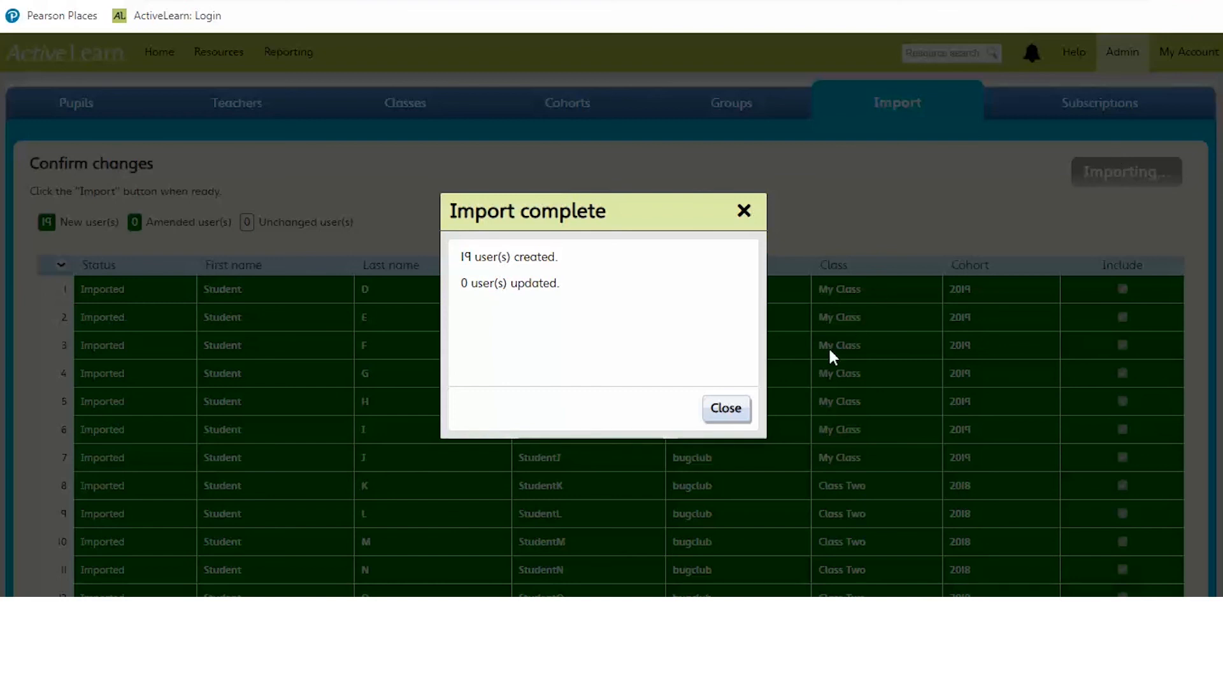
Close the Import complete summary and switch the Pupils list from My Class to All pupils.
{"action": "left_click", "coordinate": [727, 409]}
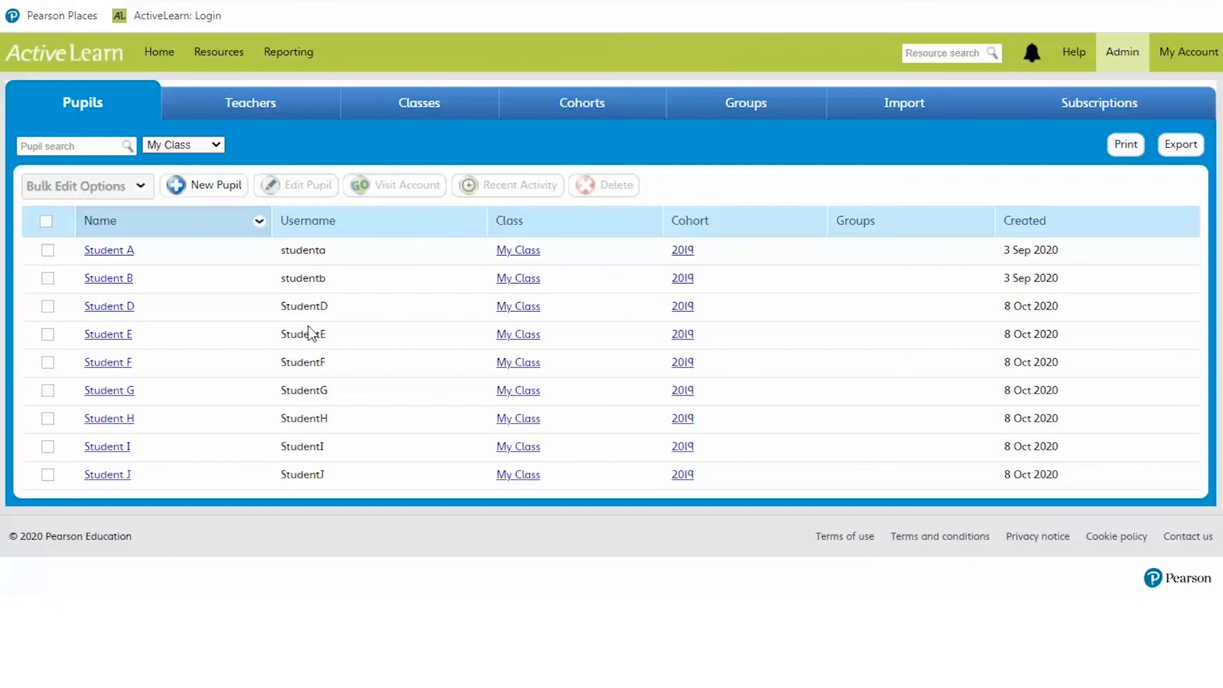
{"action": "left_click", "coordinate": [216, 144]}
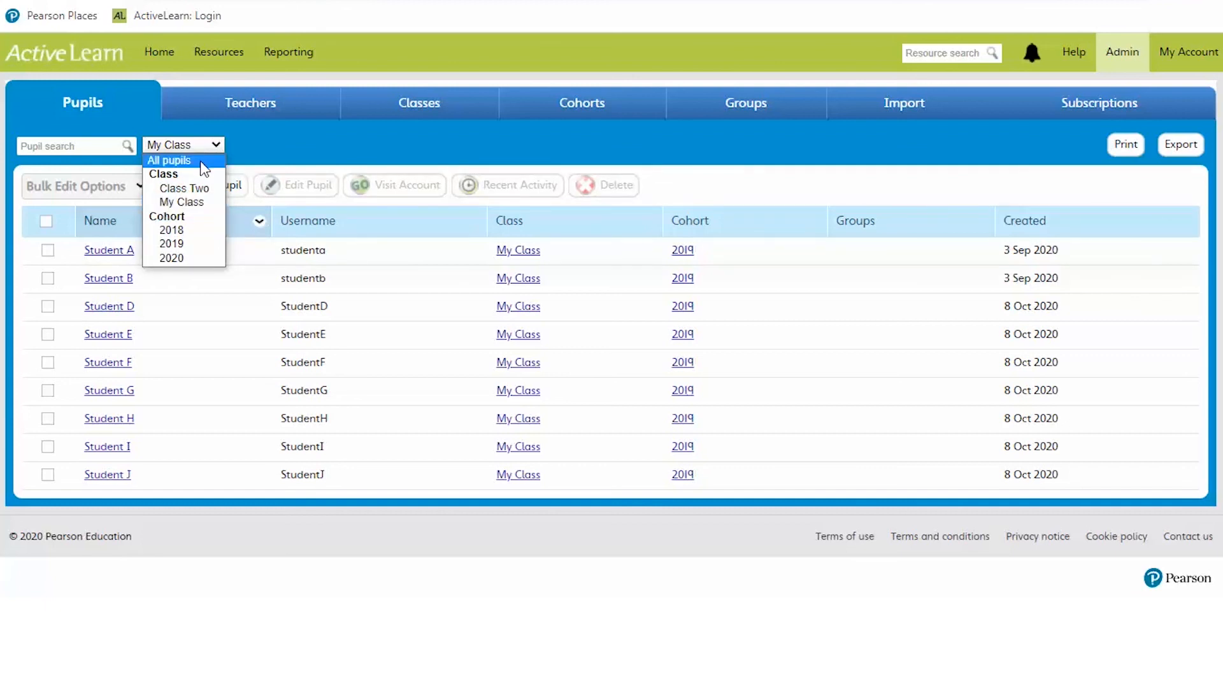
{"action": "left_click", "coordinate": [202, 160]}
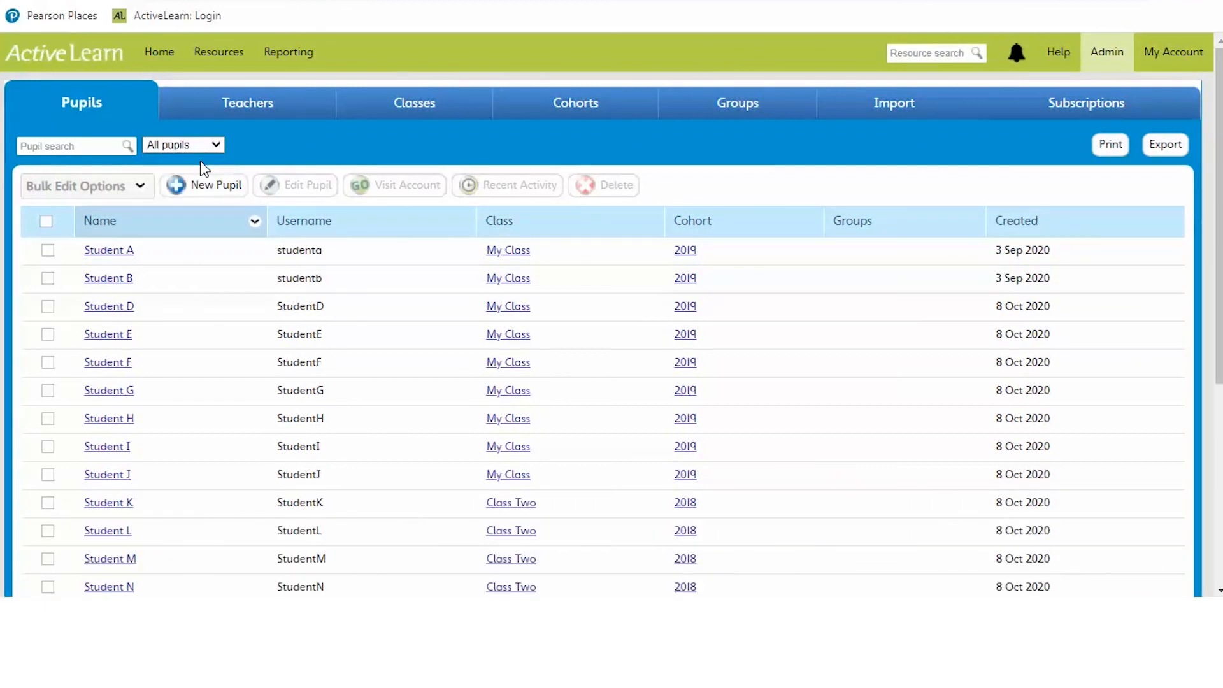